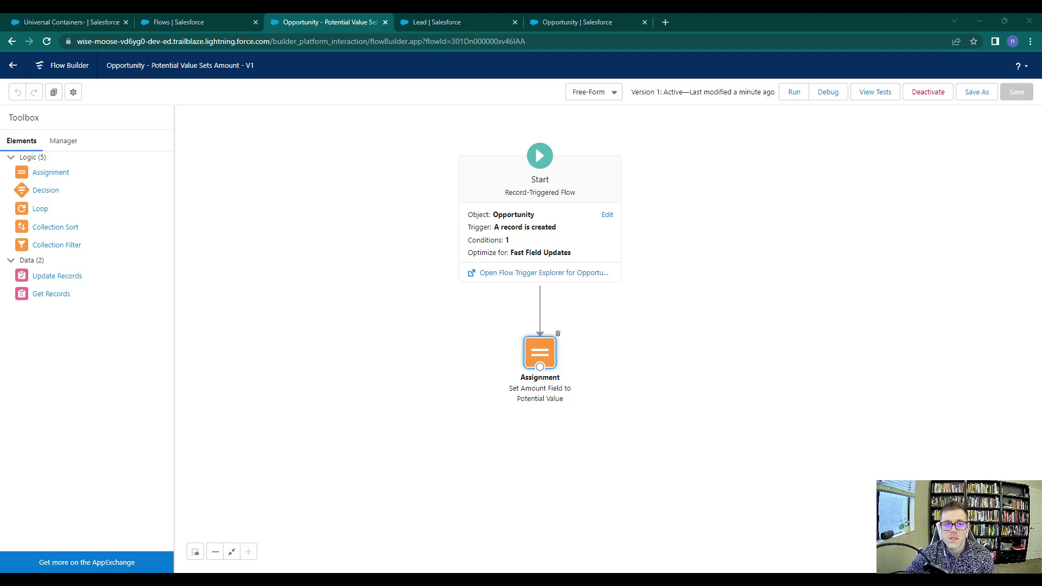
# Step: Go from the opportunity record through Home to the Leads Recently Viewed list
pyautogui.click(83, 26)
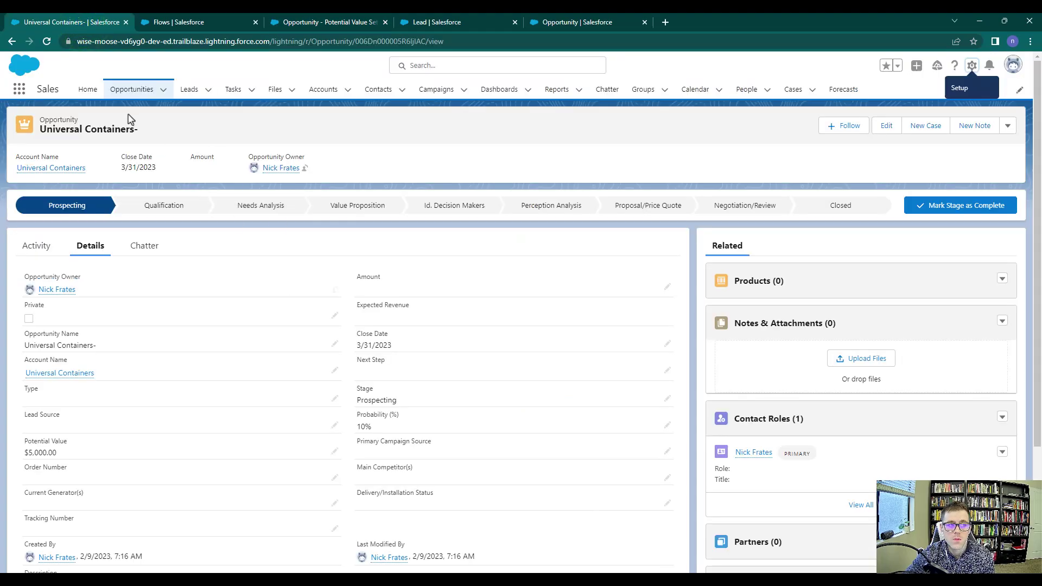
pyautogui.click(86, 90)
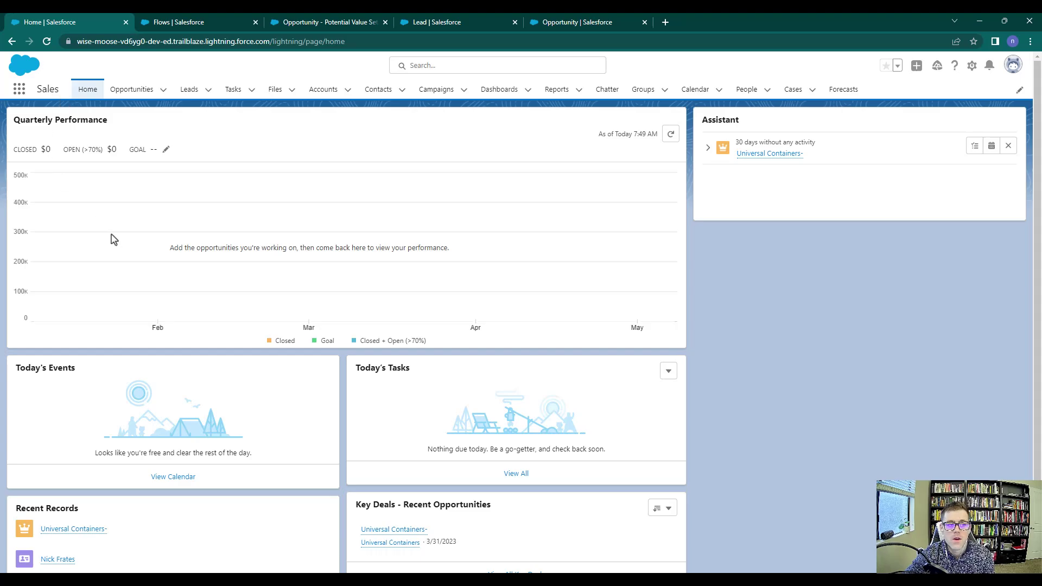
pyautogui.click(184, 92)
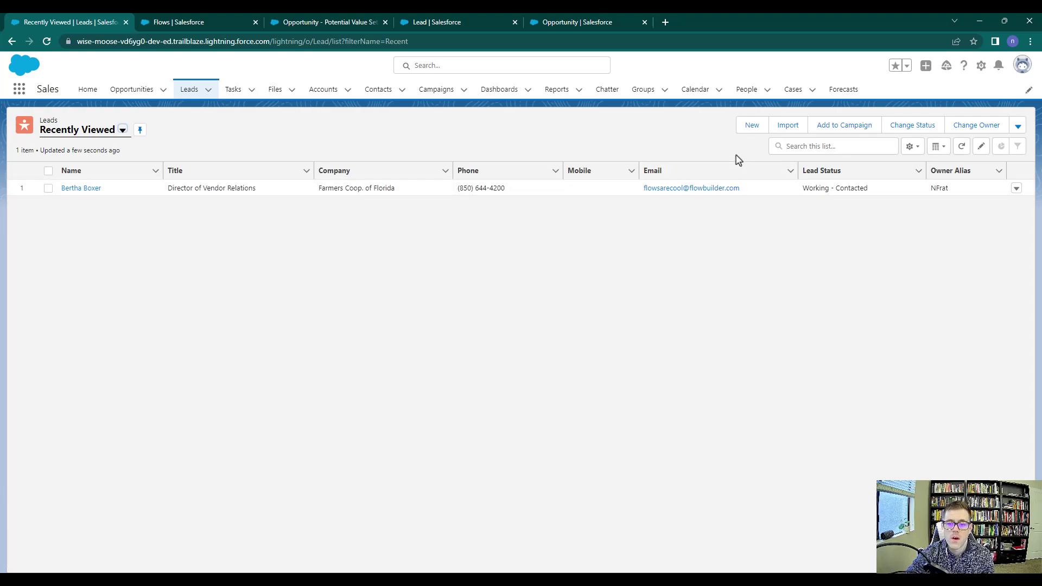
# Step: Start a new lead with the lead's first and last name and company Appleseed Enterprises
pyautogui.click(750, 127)
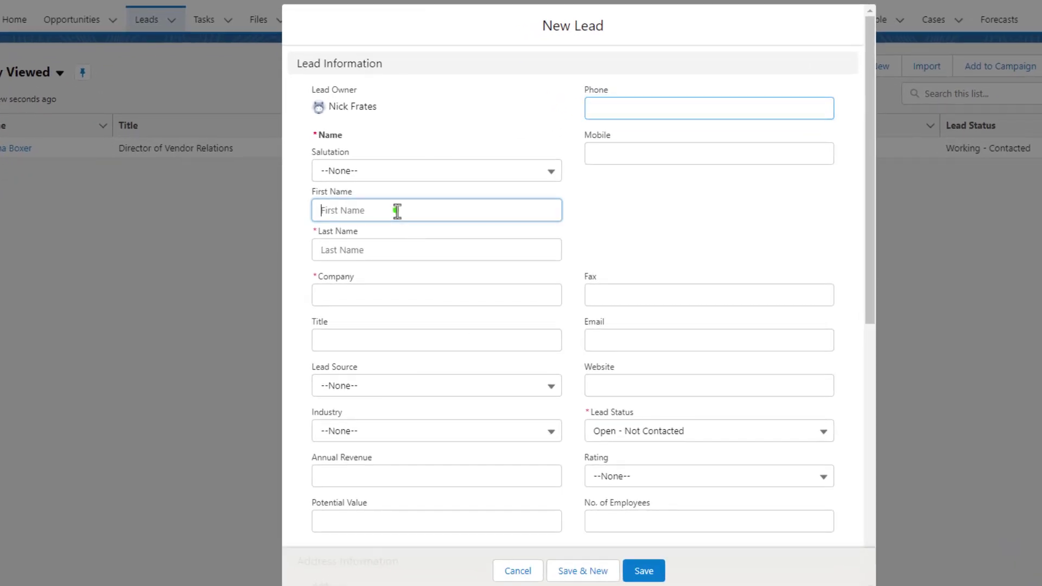
pyautogui.click(381, 236)
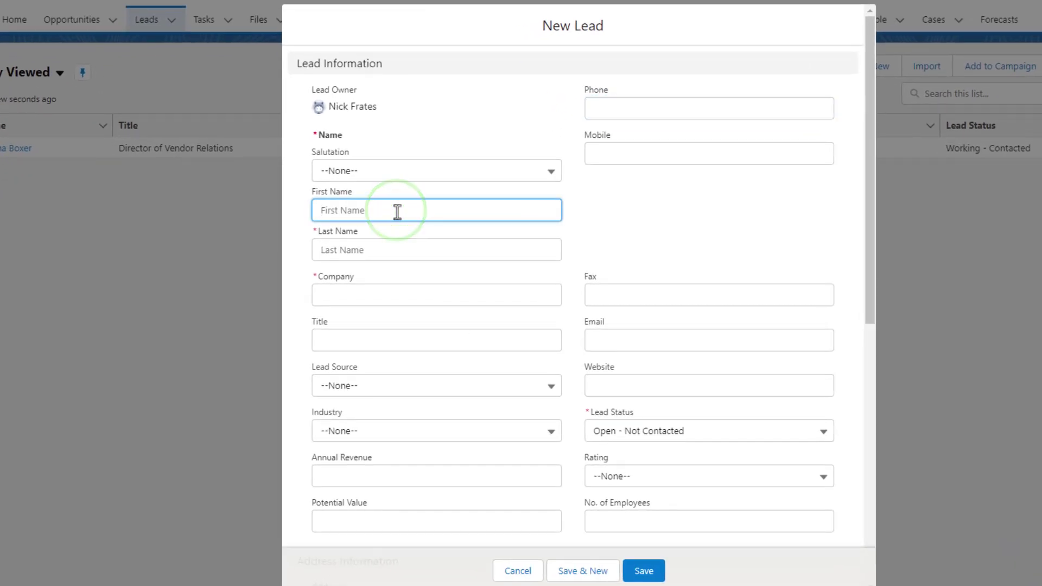
pyautogui.write('Bob')
pyautogui.press('Tab')
pyautogui.write('Apples')
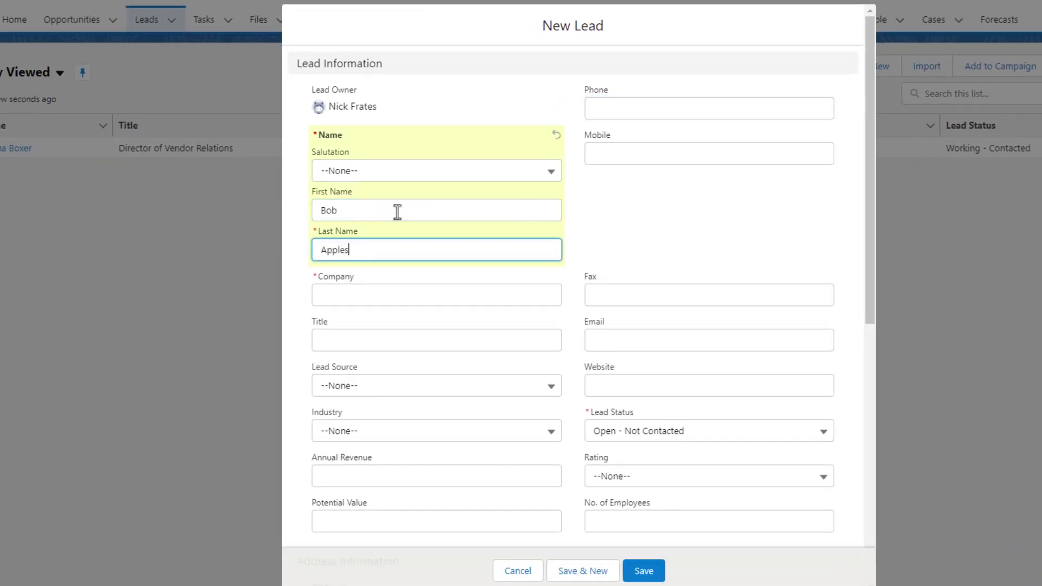
pyautogui.press('Tab')
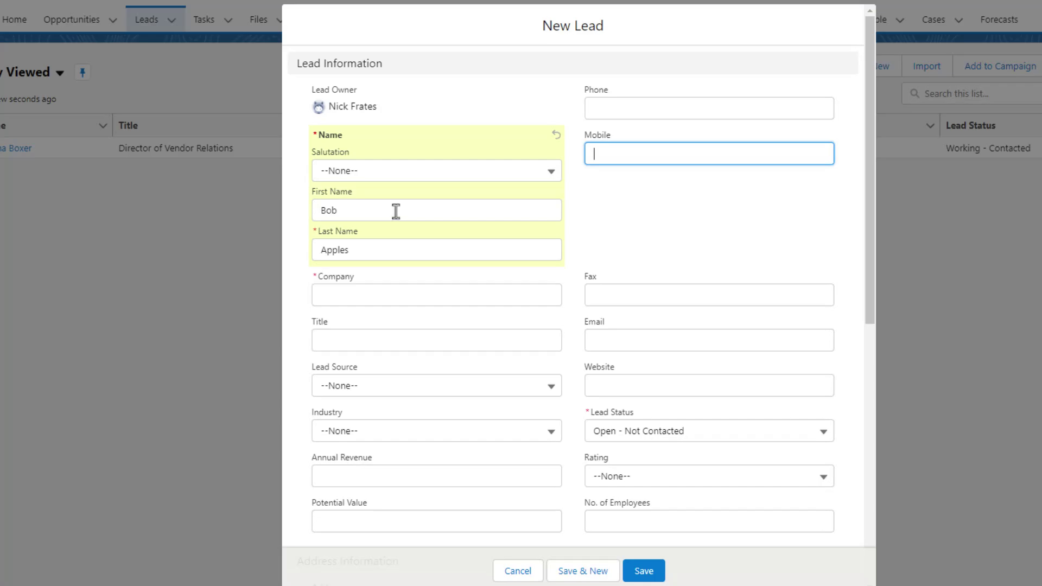
pyautogui.click(382, 299)
pyautogui.write('Apple')
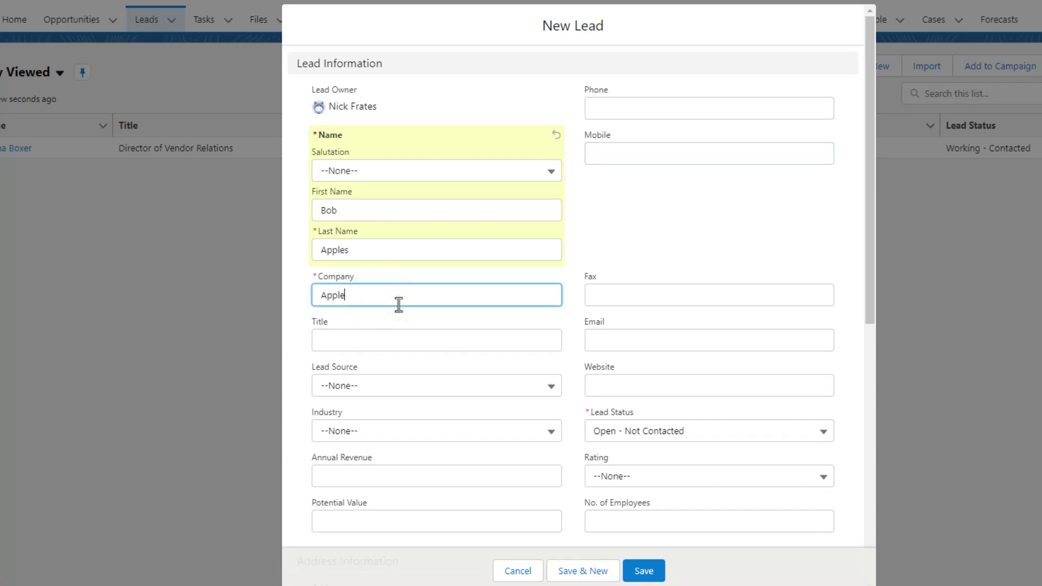
pyautogui.write('seed Enterprises')
pyautogui.click(618, 225)
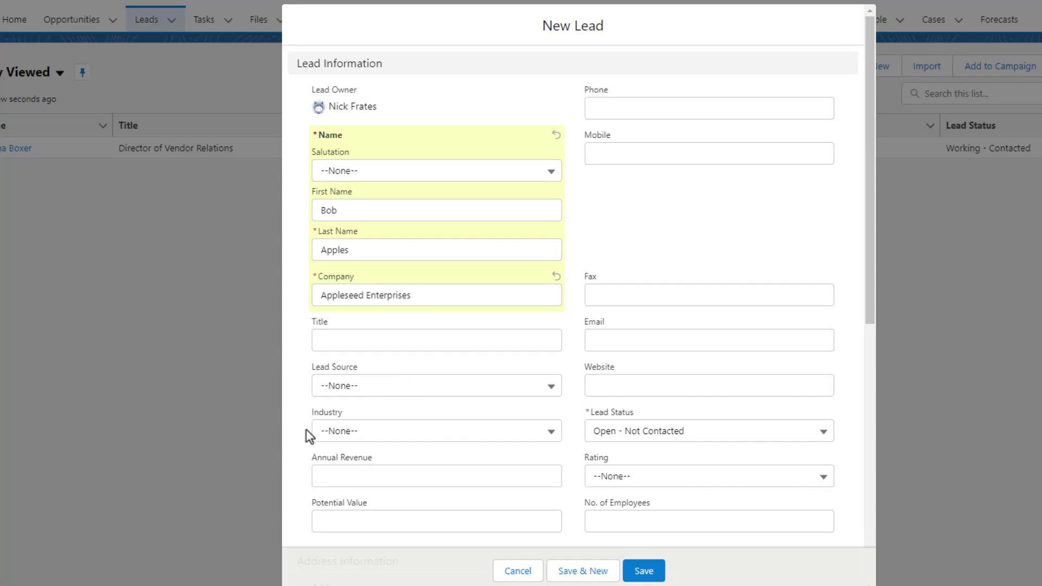
# Step: Set the lead's Potential Value to 5000 and save it
pyautogui.click(342, 527)
pyautogui.write('5000')
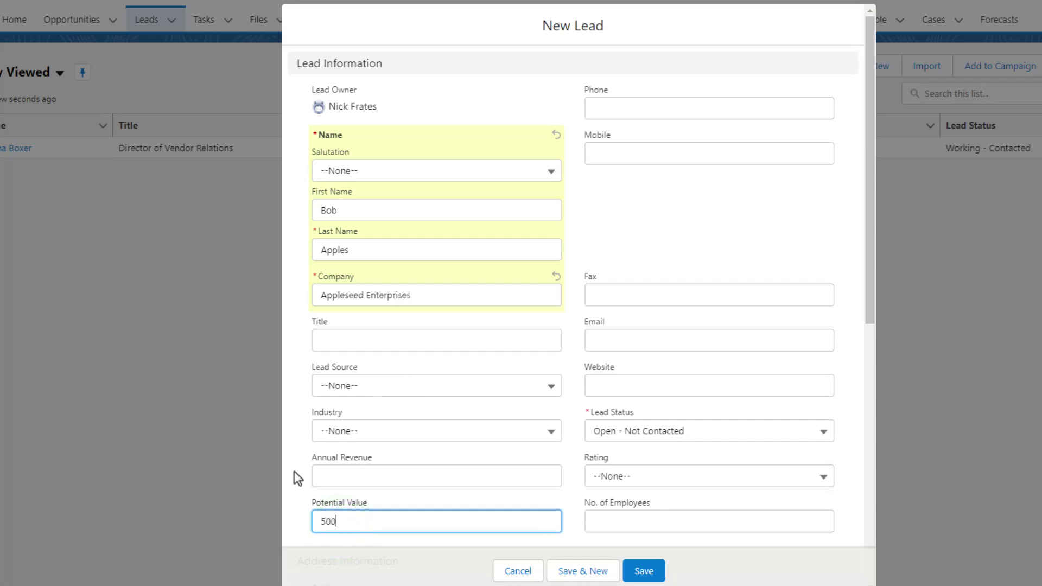
pyautogui.click(294, 471)
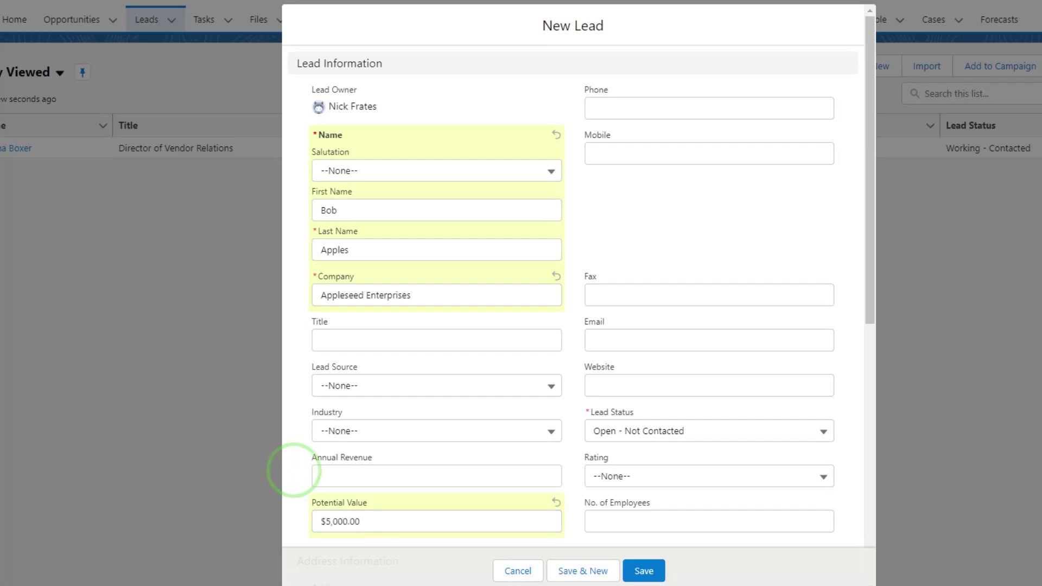
pyautogui.click(644, 571)
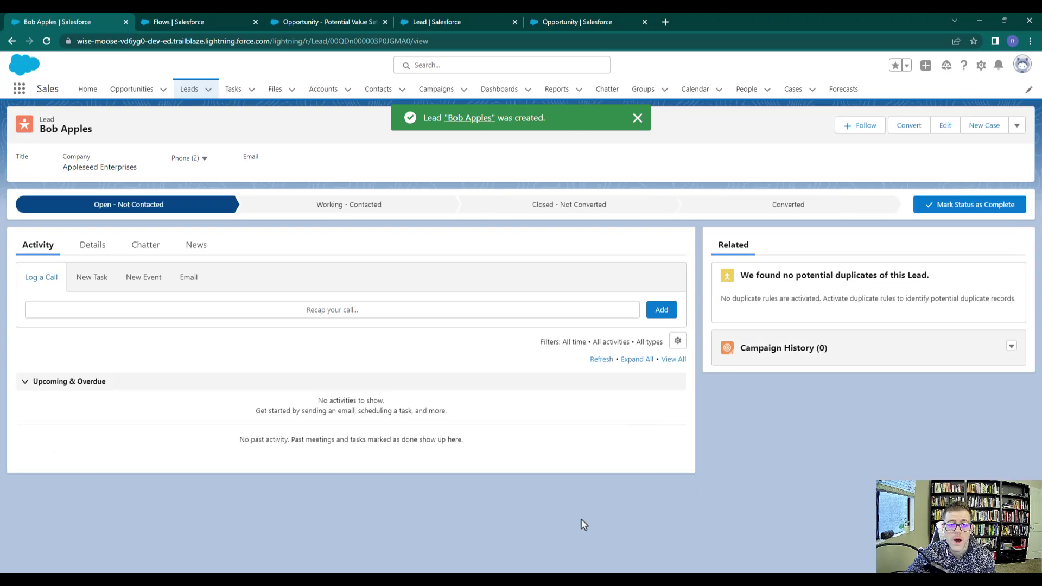
# Step: Show the lead's Details and check Potential Value reads $5,000.00
pyautogui.click(95, 247)
pyautogui.scroll(-2, 386, 421)
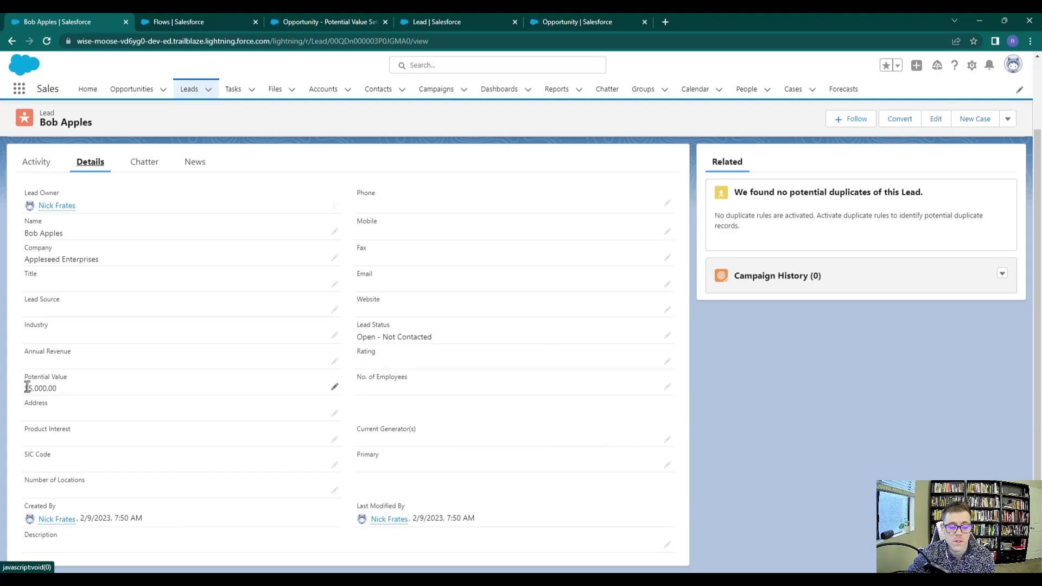
pyautogui.scroll(2, 283, 467)
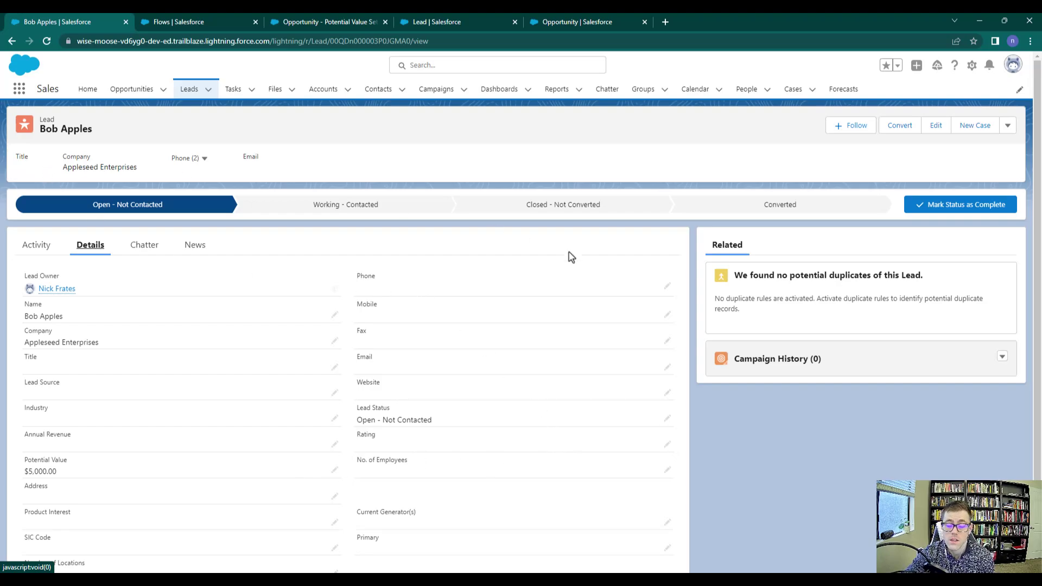
# Step: Convert the lead with default settings and open the new Appleseed Enterprises- opportunity
pyautogui.click(899, 126)
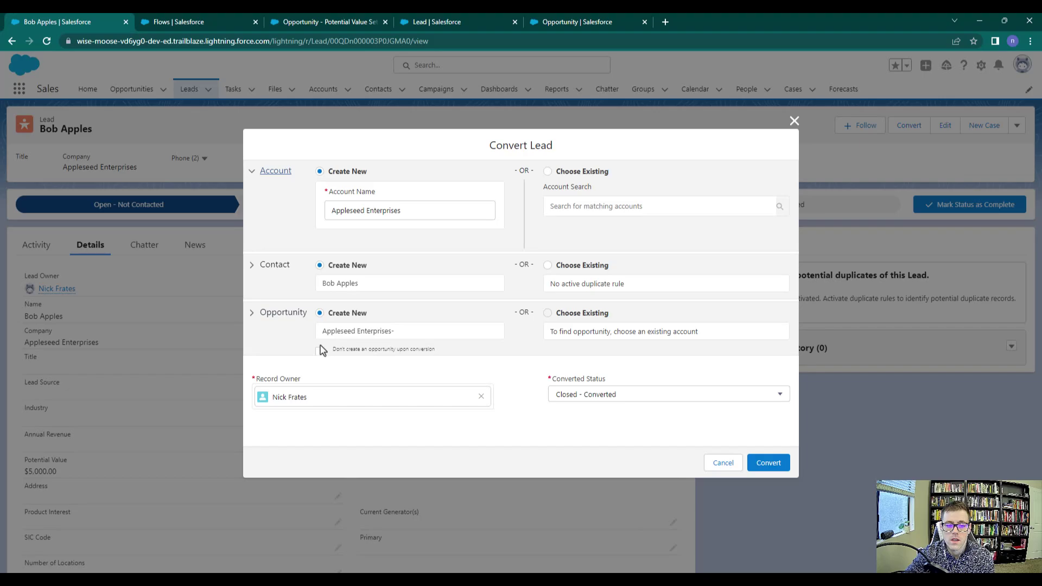
pyautogui.click(766, 463)
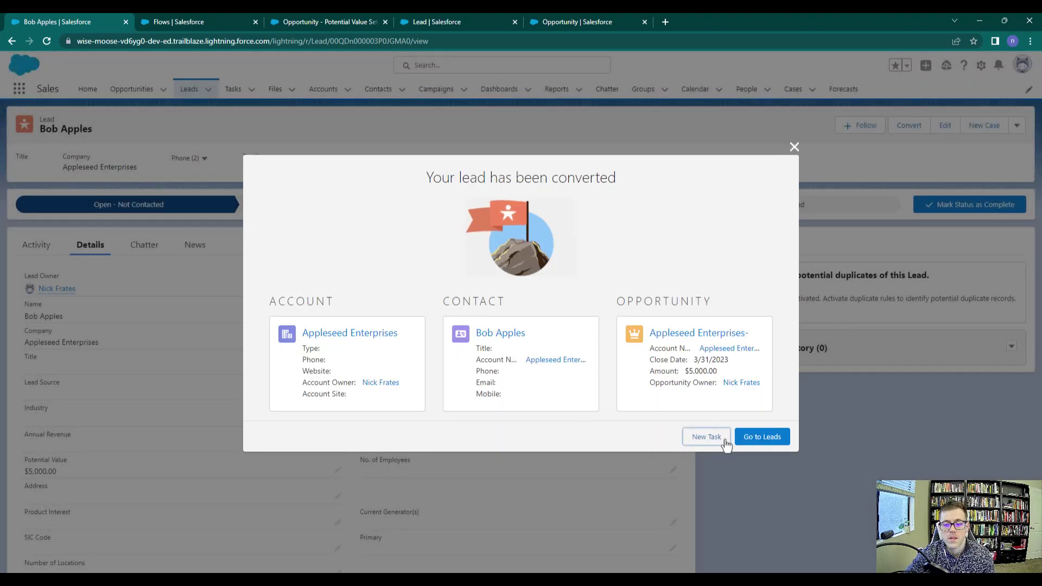
pyautogui.click(681, 335)
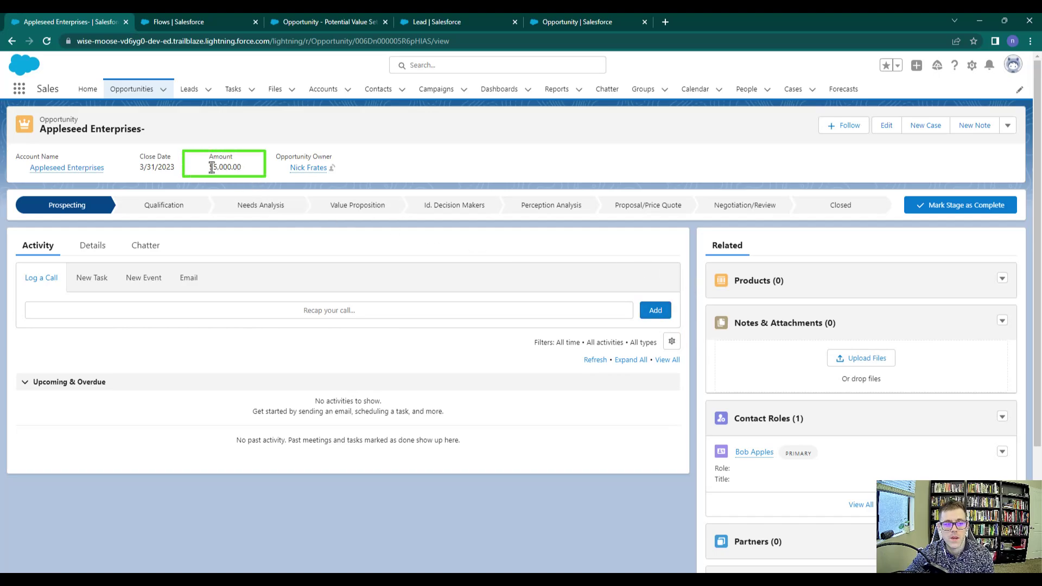
# Step: Highlight the $5,000.00 header Amount, then the matching $5,000.00 Potential Value in Details
pyautogui.moveTo(209, 168); pyautogui.dragTo(435, 160)
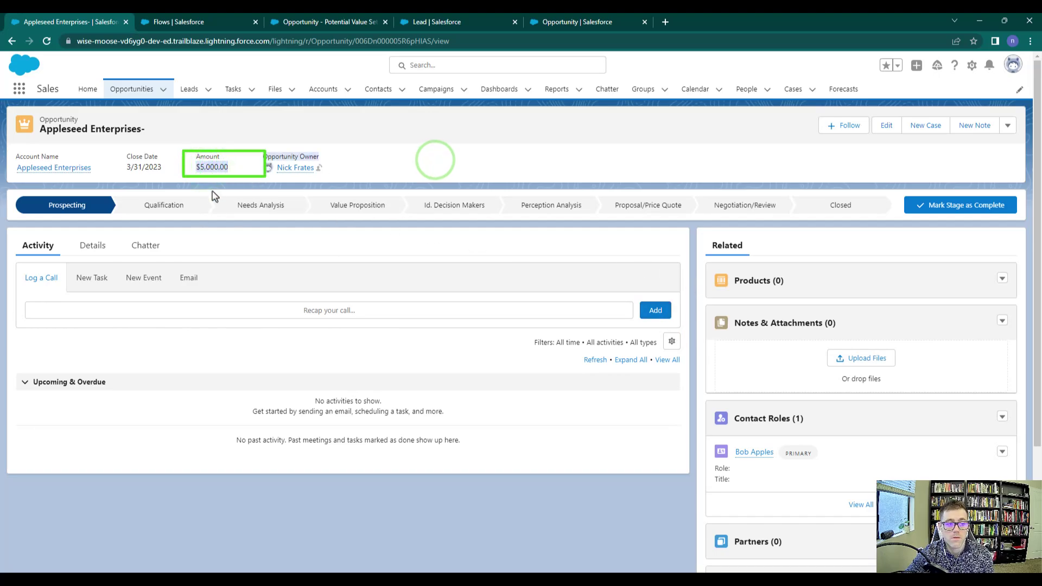
pyautogui.moveTo(210, 167)
pyautogui.mouseDown()
pyautogui.moveTo(302, 168)
pyautogui.moveTo(297, 154)
pyautogui.mouseUp()
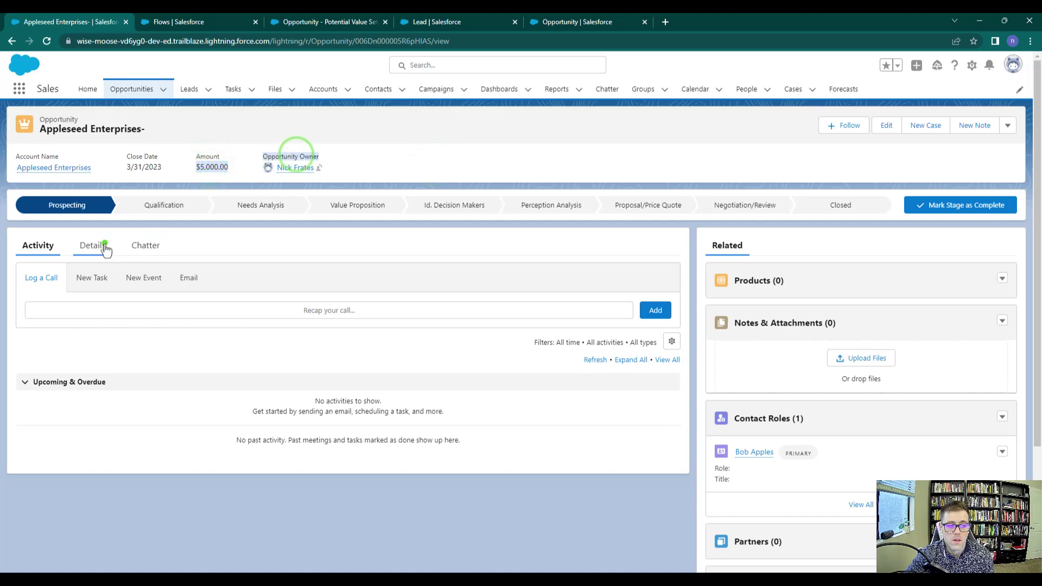
pyautogui.click(90, 246)
pyautogui.click(276, 139)
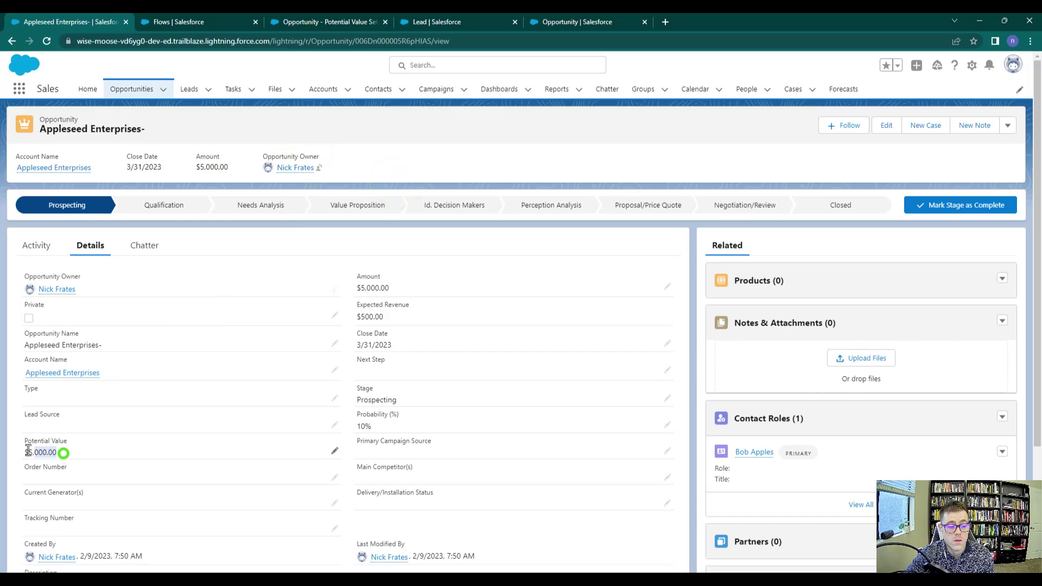
pyautogui.moveTo(61, 452); pyautogui.dragTo(25, 452)
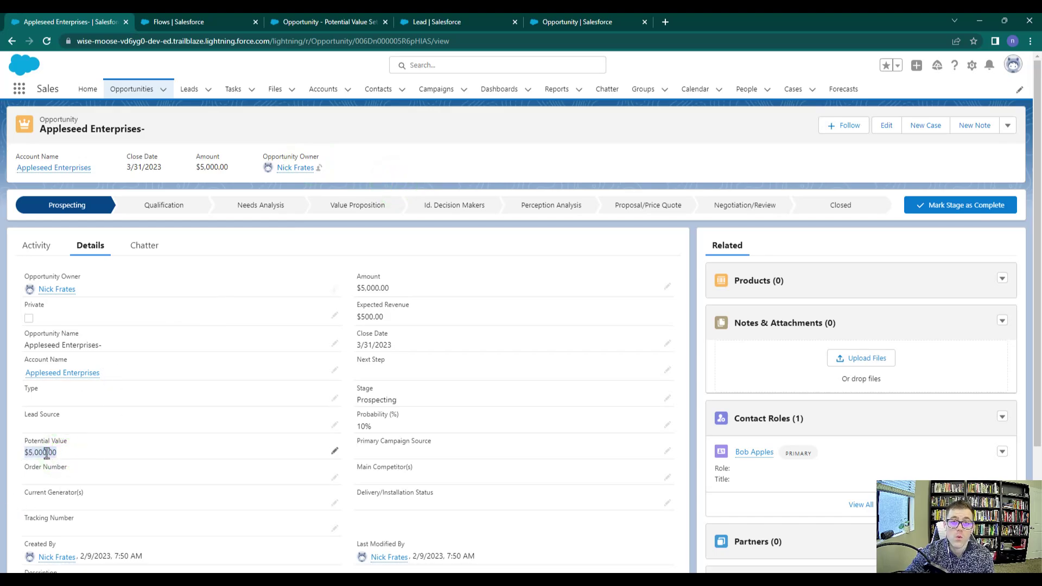
pyautogui.rightClick(71, 452)
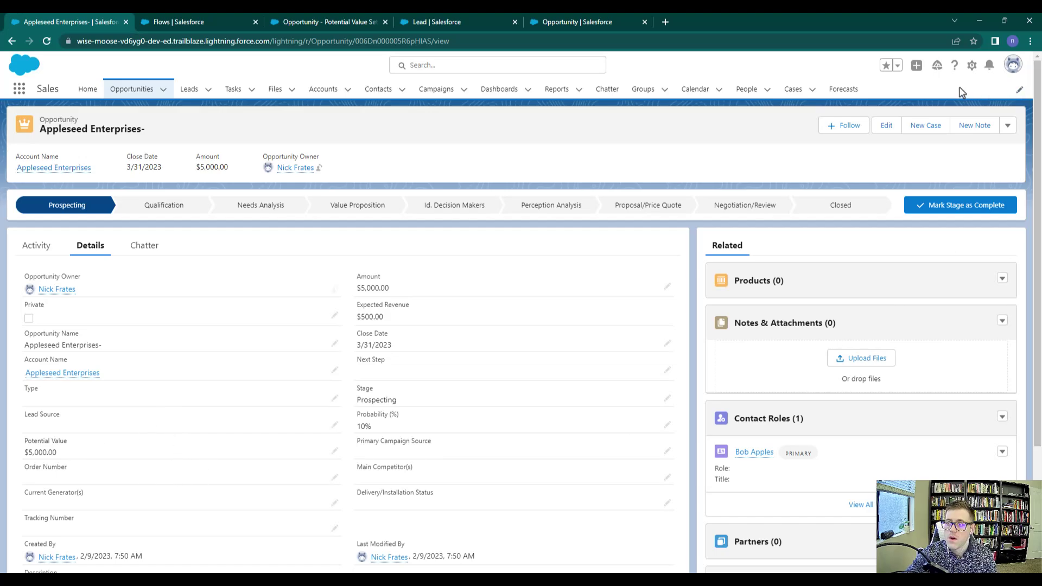
# Step: Open the Opportunity object's Page Layout Assignment view in Setup
pyautogui.click(972, 66)
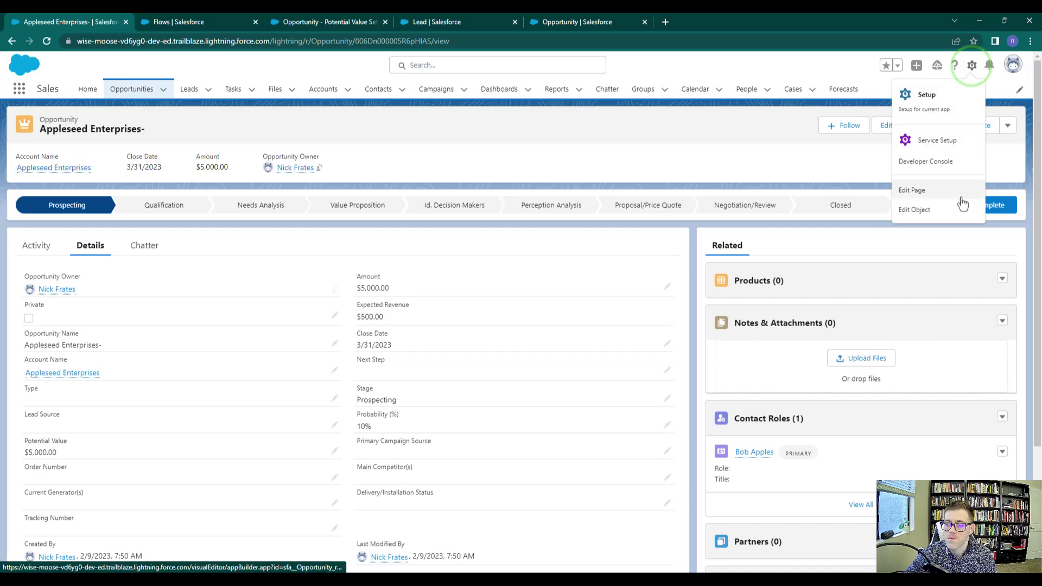
pyautogui.click(956, 214)
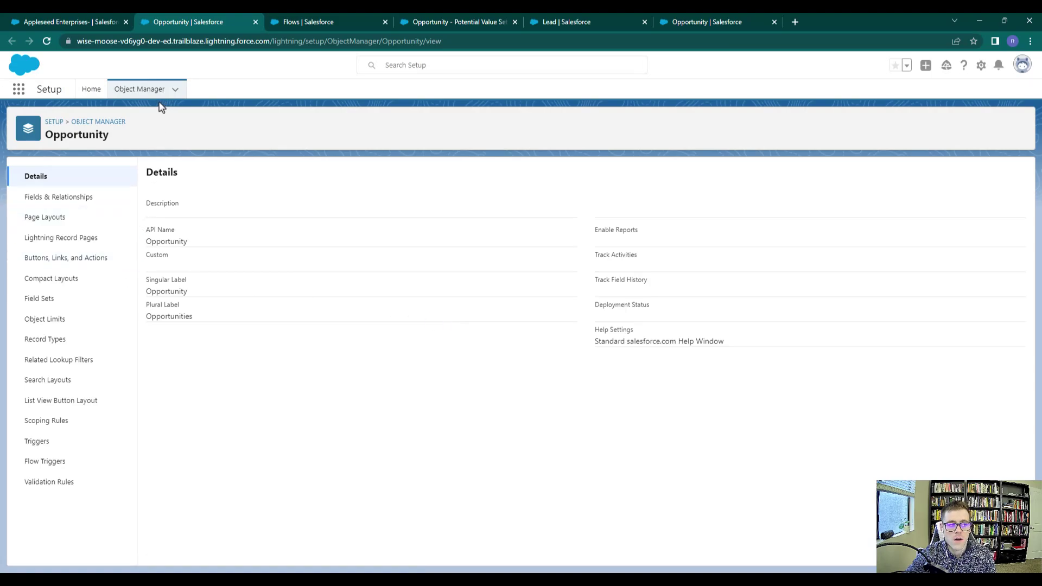
pyautogui.click(109, 220)
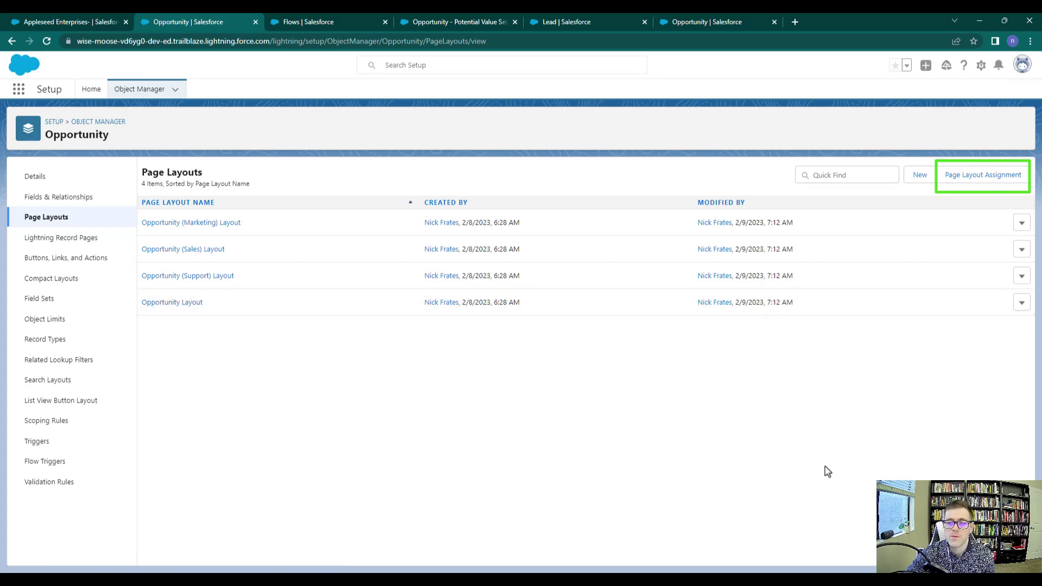
pyautogui.click(966, 175)
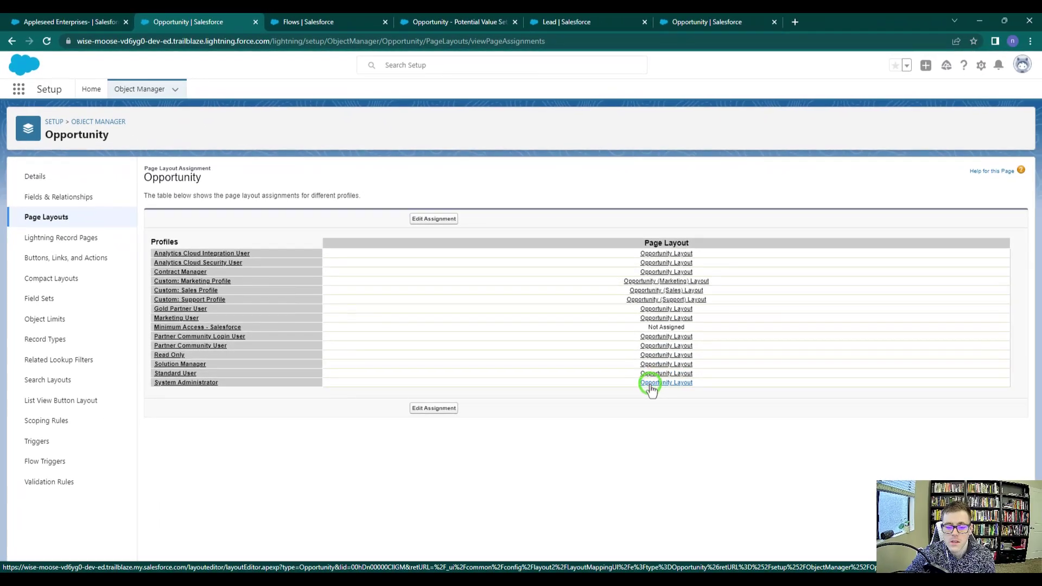
# Step: Remove the Potential Value field from the System Administrator's Opportunity Layout and save
pyautogui.click(926, 542)
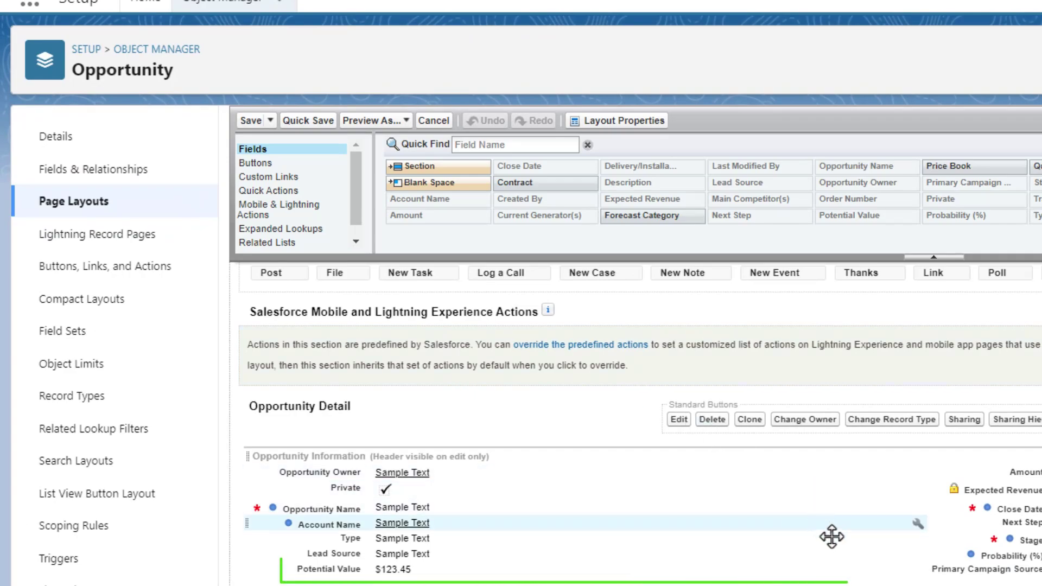
pyautogui.moveTo(829, 569)
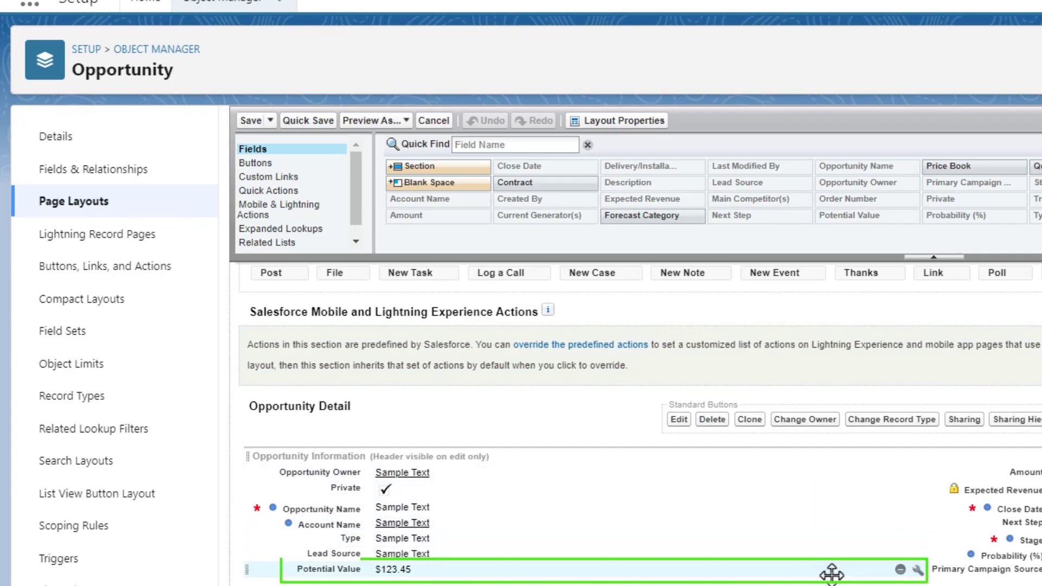
pyautogui.click(899, 570)
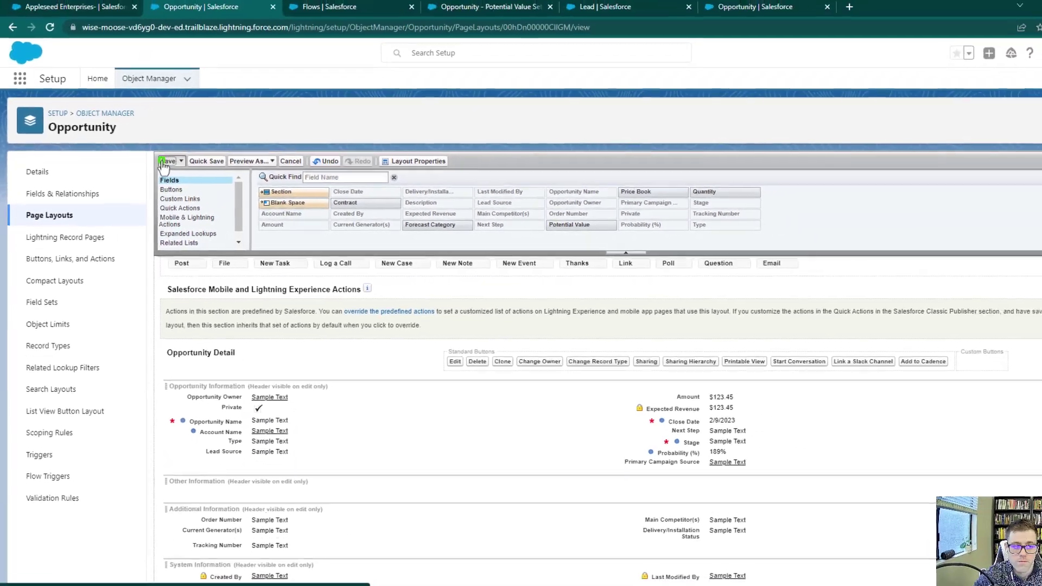
pyautogui.click(167, 161)
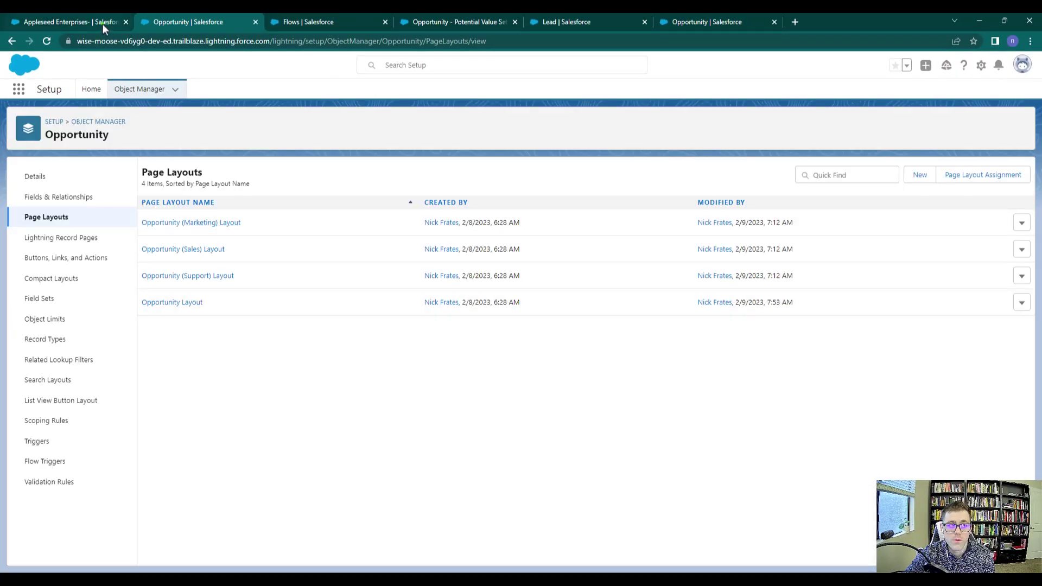
# Step: Reload the Appleseed Enterprises opportunity and confirm its Details lack Potential Value
pyautogui.click(102, 23)
pyautogui.click(47, 42)
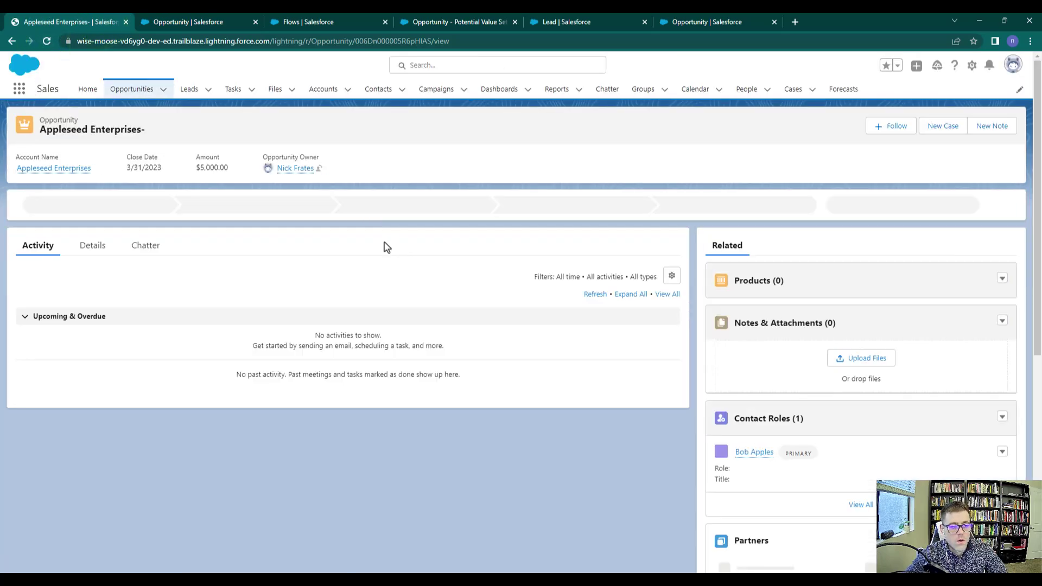
pyautogui.click(102, 244)
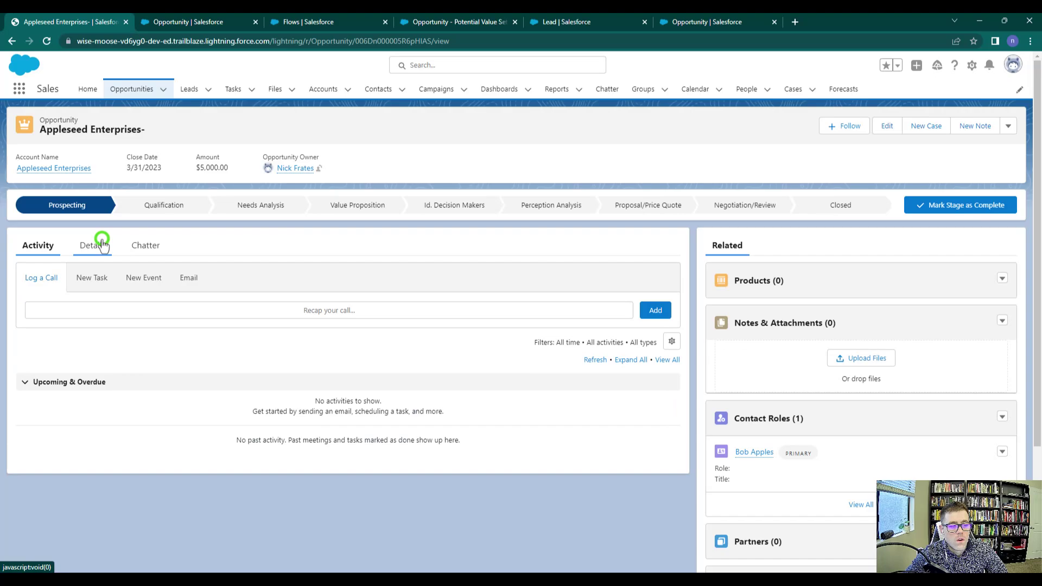